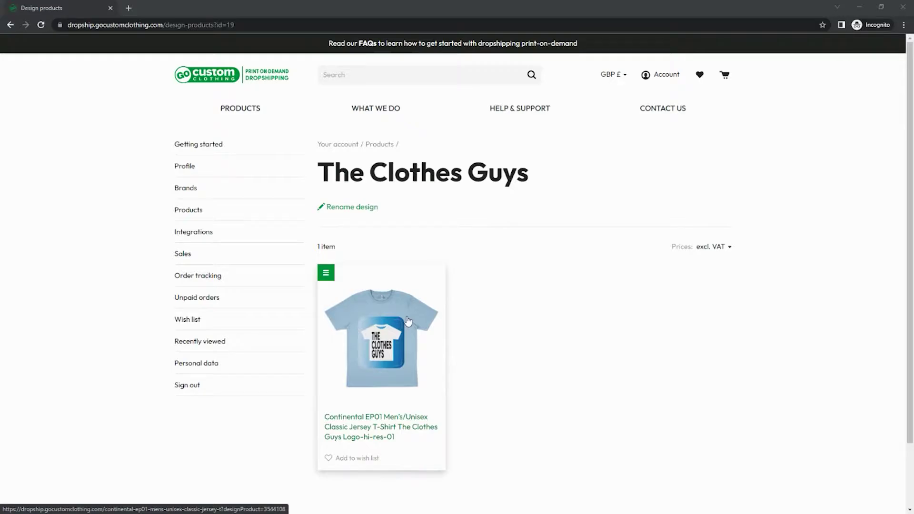
Open the account's Getting started guide and scroll down to its four step buttons.
{"action": "left_click", "coordinate": [209, 145]}
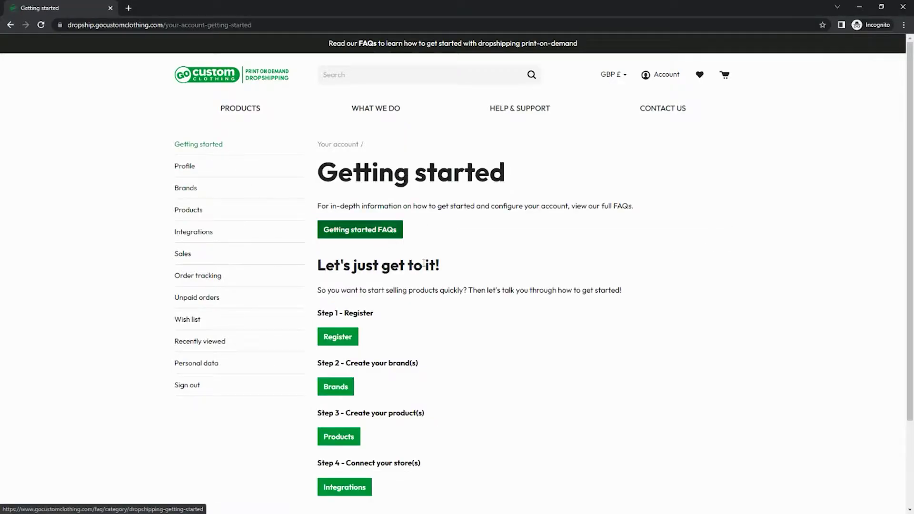
{"action": "scroll", "coordinate": [471, 320], "scroll_direction": "down", "scroll_amount": 3}
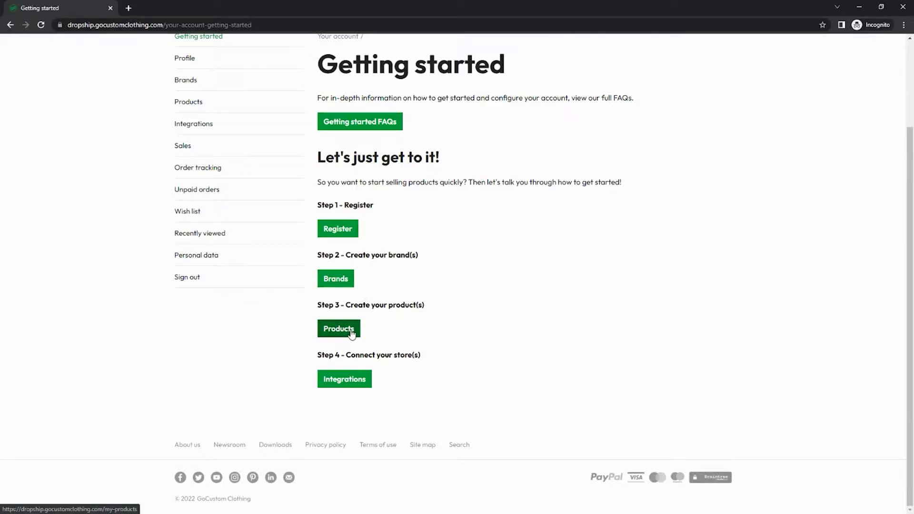
{"action": "left_click", "coordinate": [352, 381]}
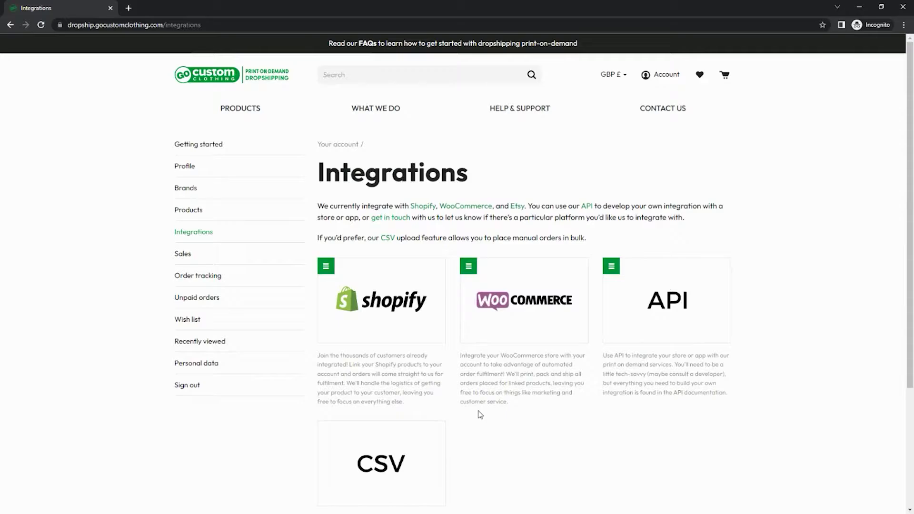
{"action": "left_click", "coordinate": [468, 267]}
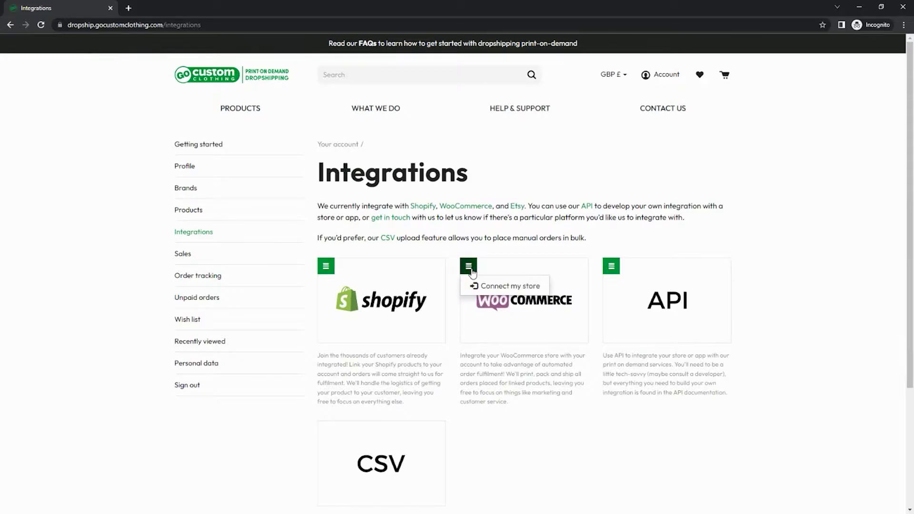
{"action": "left_click", "coordinate": [489, 287]}
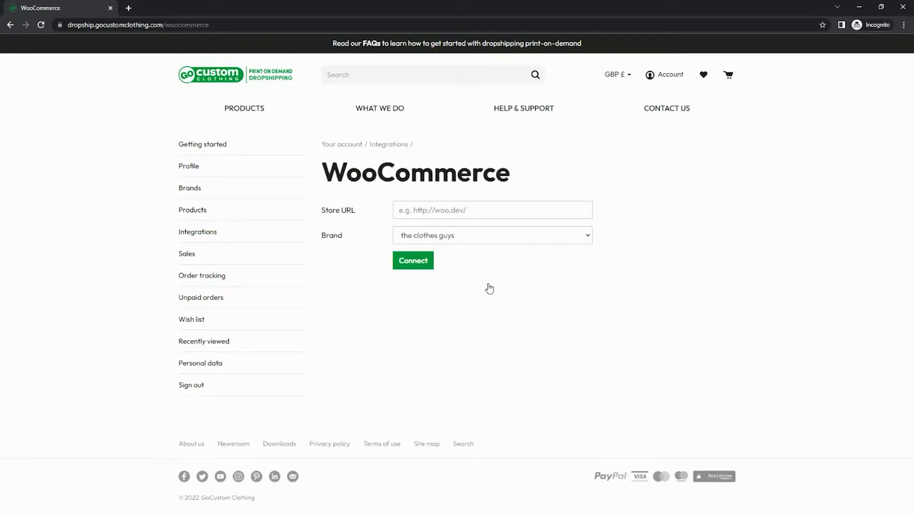
{"action": "left_click", "coordinate": [439, 211]}
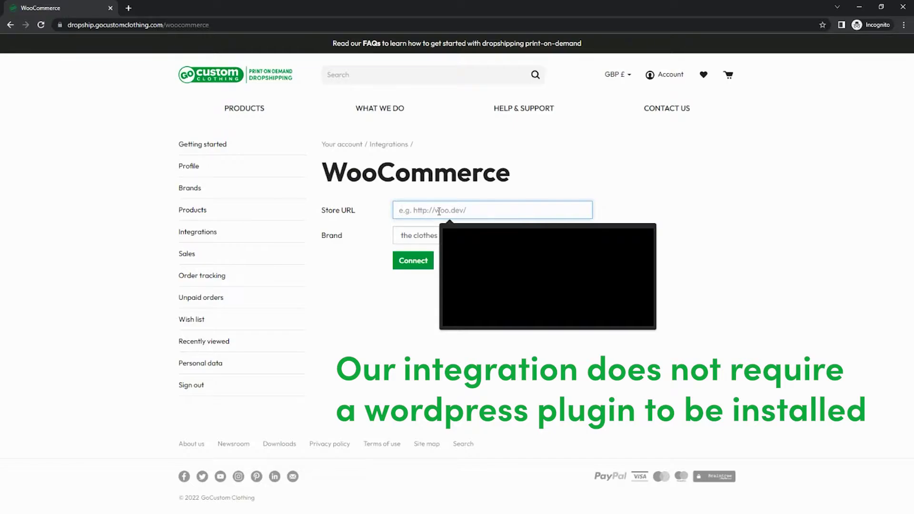
{"action": "left_click", "coordinate": [476, 238]}
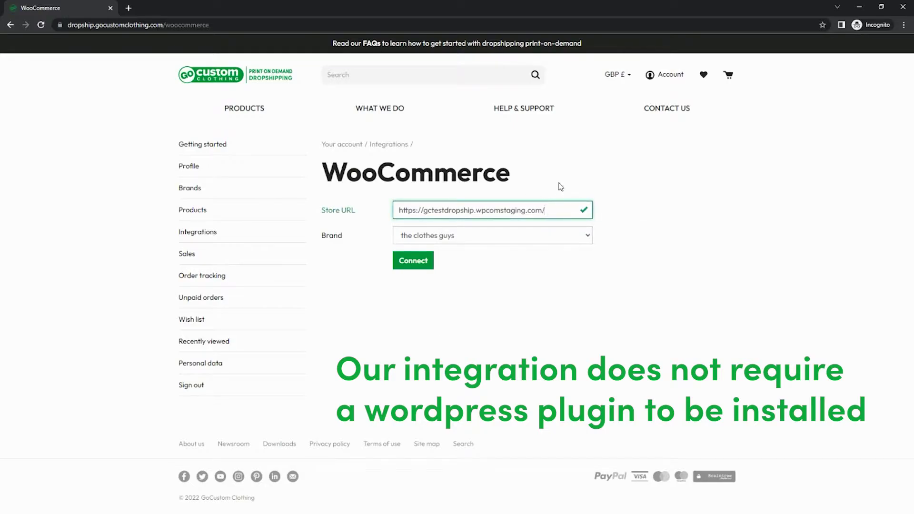
{"action": "left_click", "coordinate": [510, 240]}
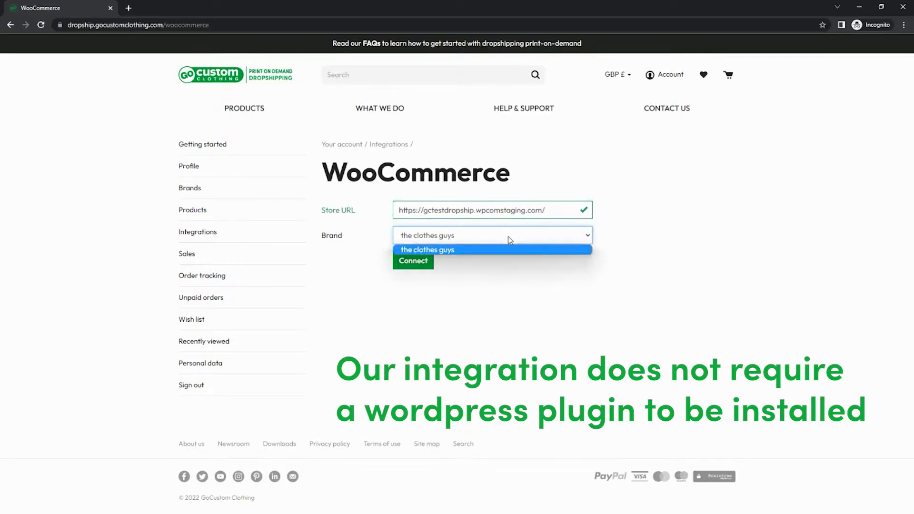
{"action": "left_click", "coordinate": [413, 266]}
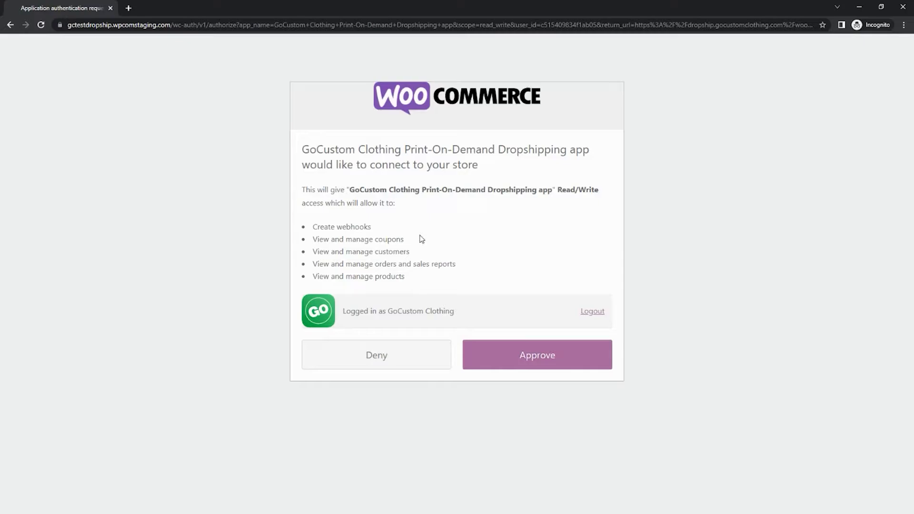
Approve the GoCustom app's read/write access on the WooCommerce authorization screen.
{"action": "left_click", "coordinate": [523, 362]}
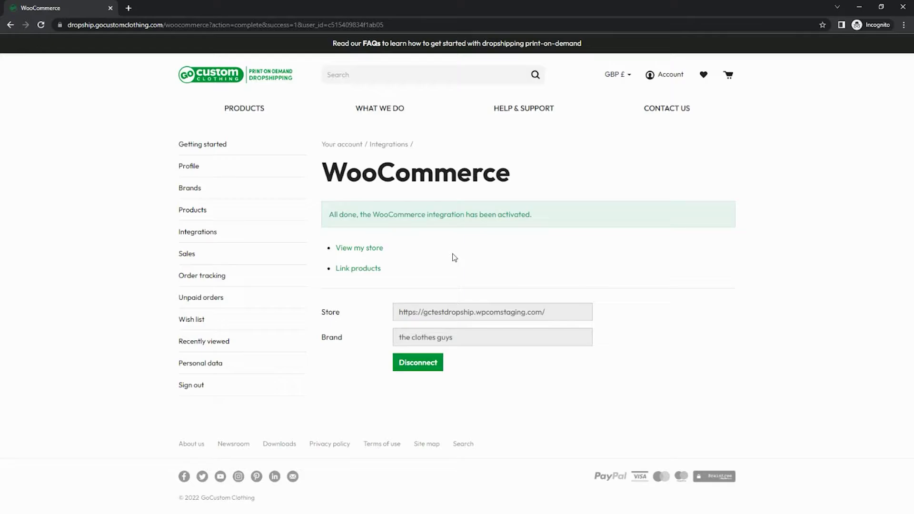
Open the export form for The Clothes Guys Continental EP01 T-shirt from Products.
{"action": "left_click", "coordinate": [188, 215]}
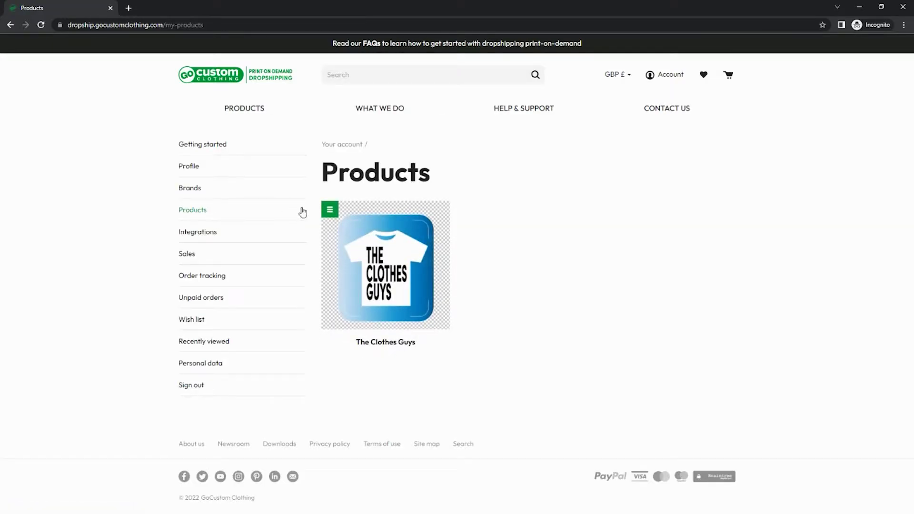
{"action": "left_click", "coordinate": [330, 217]}
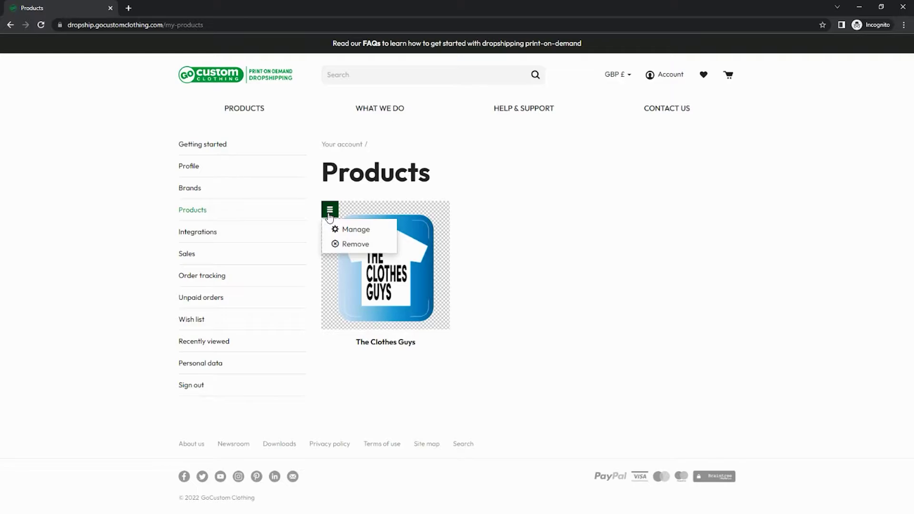
{"action": "left_click", "coordinate": [346, 229]}
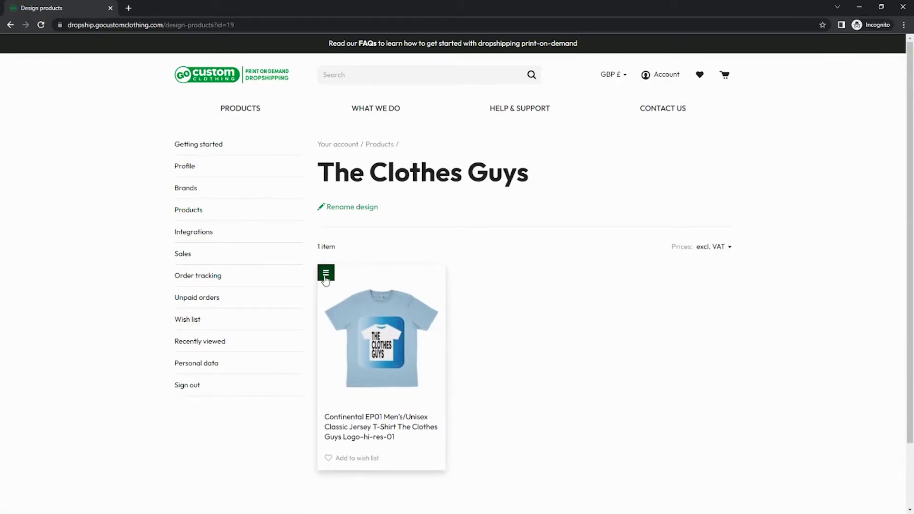
{"action": "left_click", "coordinate": [325, 273]}
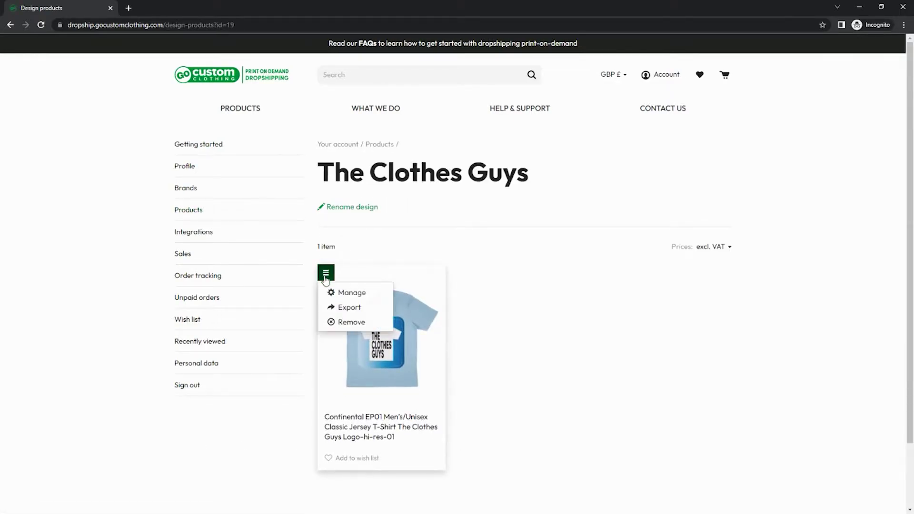
{"action": "left_click", "coordinate": [352, 310]}
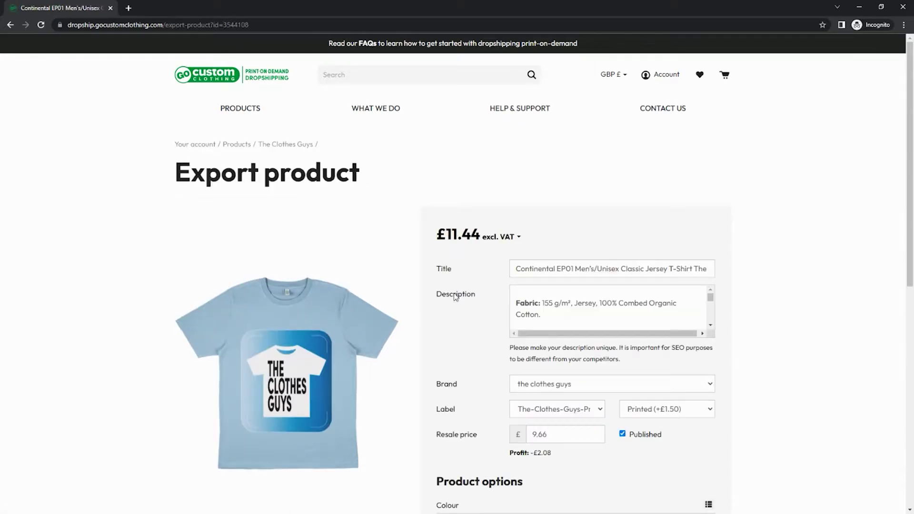
Retitle the exported product 'The CG Tee'.
{"action": "scroll", "coordinate": [517, 273], "scroll_direction": "down", "scroll_amount": 6}
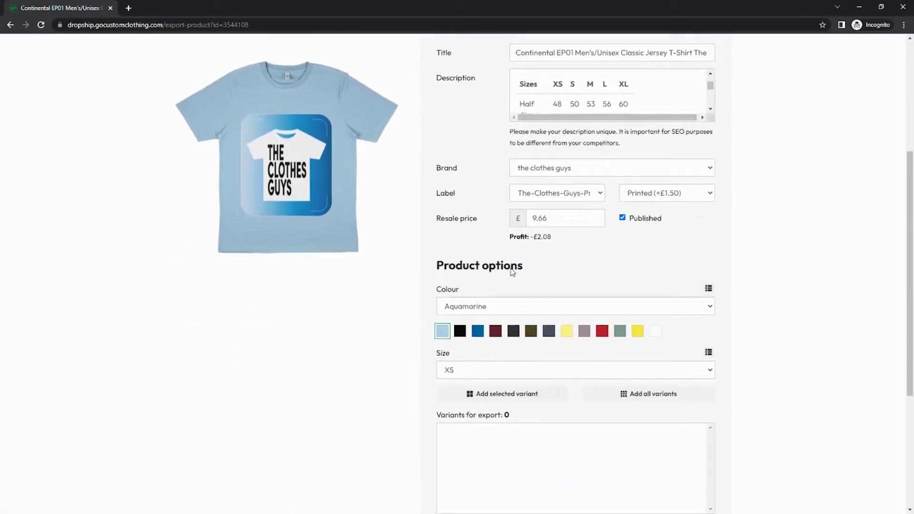
{"action": "scroll", "coordinate": [510, 274], "scroll_direction": "up", "scroll_amount": 1}
{"action": "scroll", "coordinate": [511, 273], "scroll_direction": "up", "scroll_amount": 3}
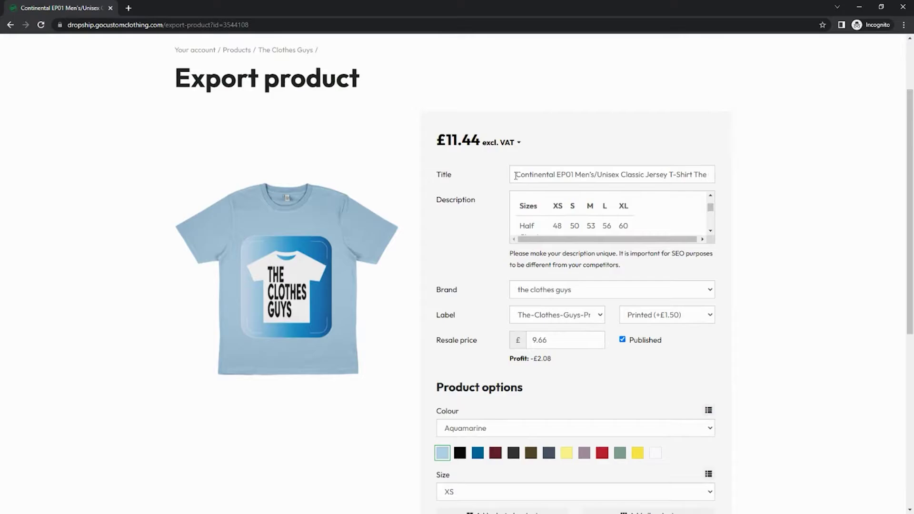
{"action": "left_click_drag", "start_coordinate": [517, 175], "coordinate": [723, 178]}
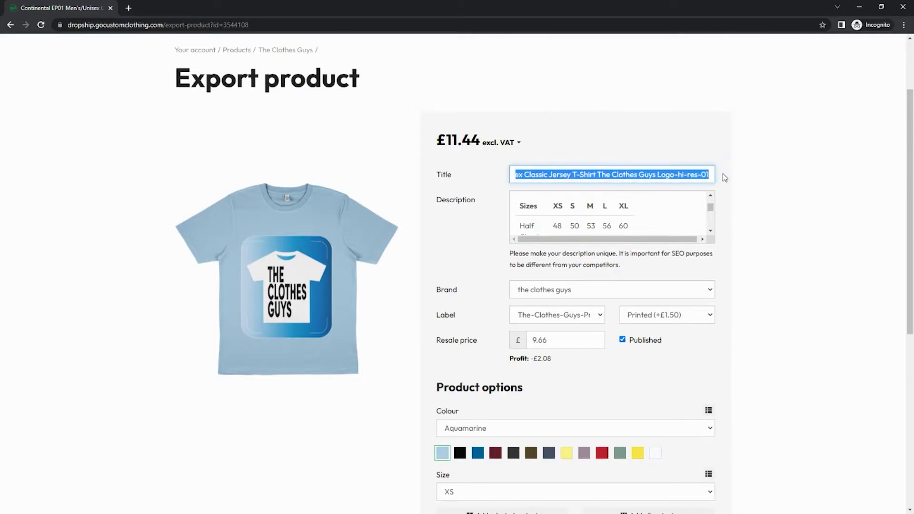
{"action": "type", "text": "The CG Tee"}
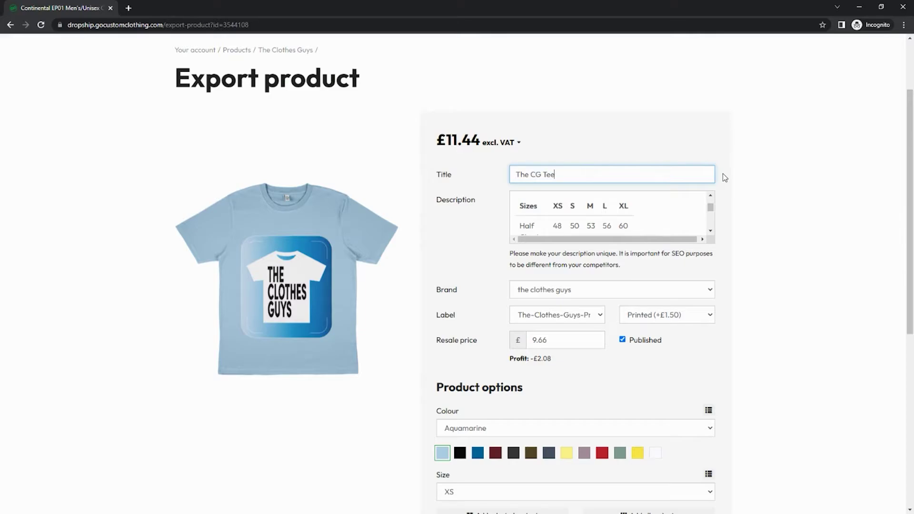
Set the label to none and the resale price to £25, giving £15.06 profit.
{"action": "left_click", "coordinate": [712, 213]}
{"action": "scroll", "coordinate": [711, 219], "scroll_direction": "down", "scroll_amount": 2}
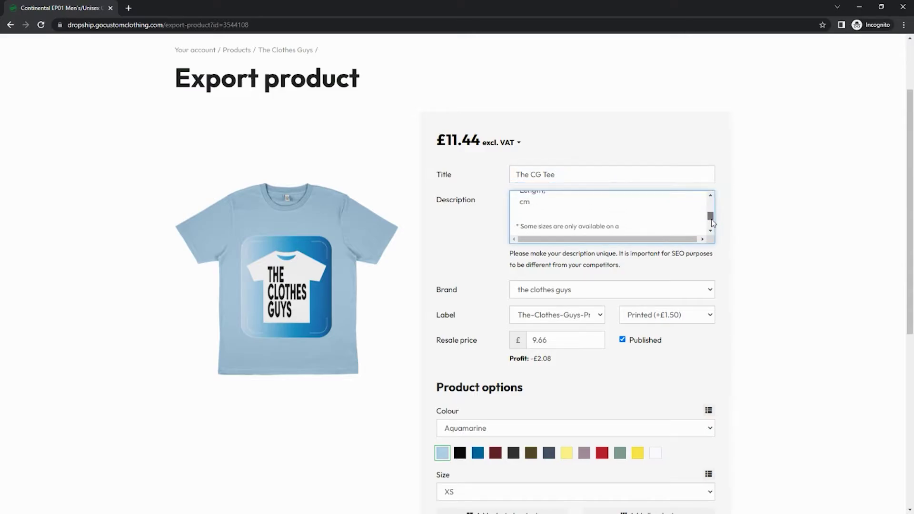
{"action": "scroll", "coordinate": [710, 219], "scroll_direction": "up", "scroll_amount": 5}
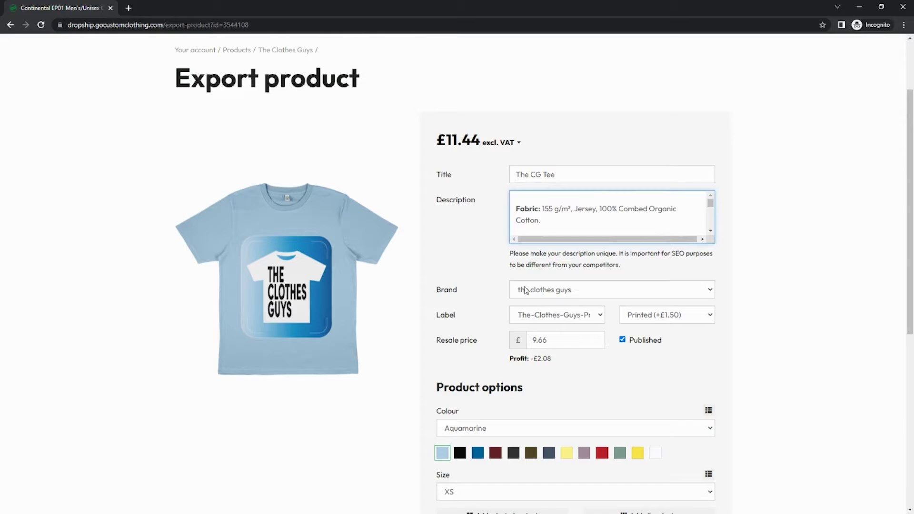
{"action": "left_click", "coordinate": [590, 293]}
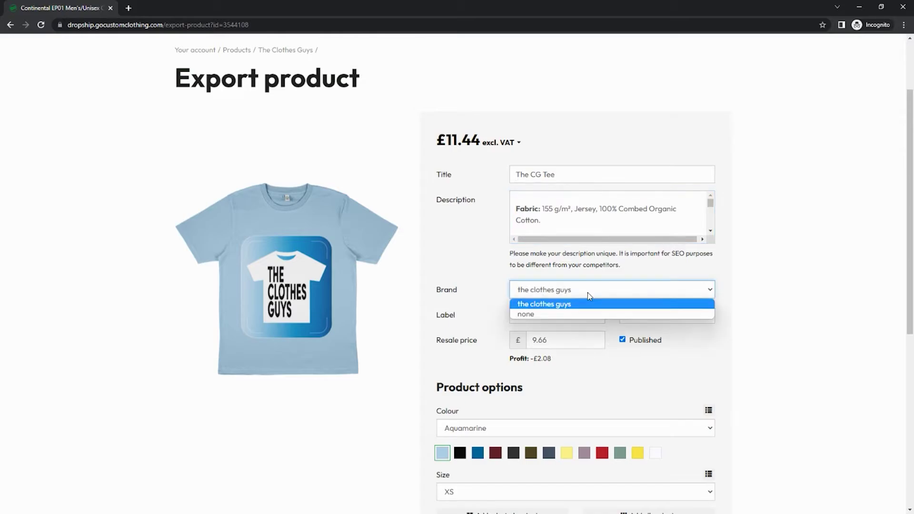
{"action": "left_click", "coordinate": [598, 317]}
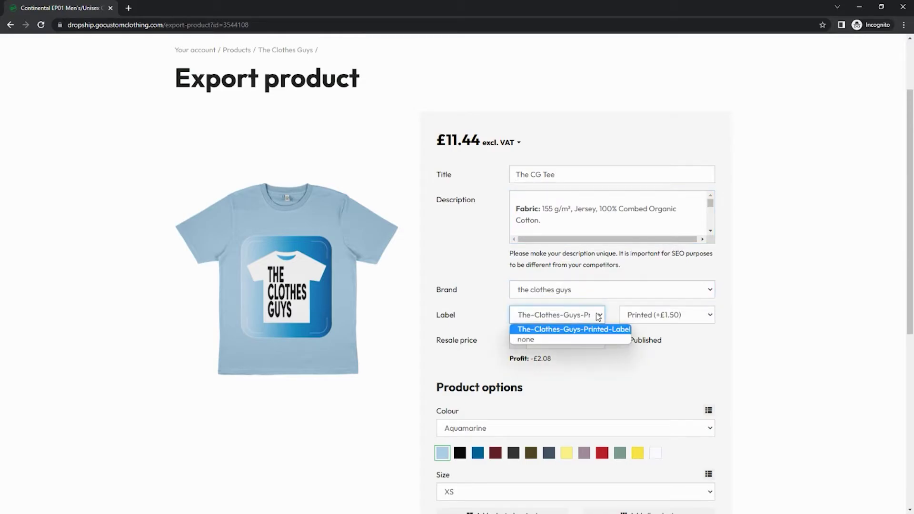
{"action": "left_click", "coordinate": [611, 343]}
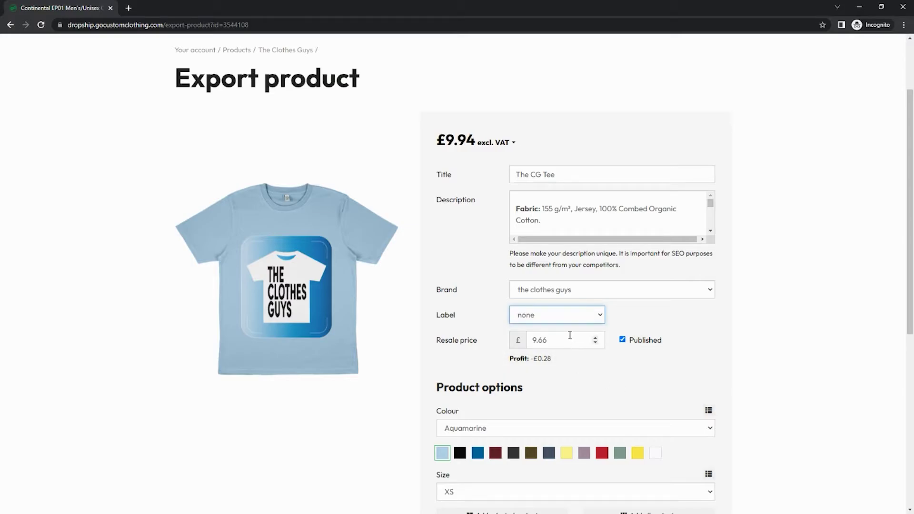
{"action": "left_click_drag", "start_coordinate": [568, 340], "coordinate": [528, 346]}
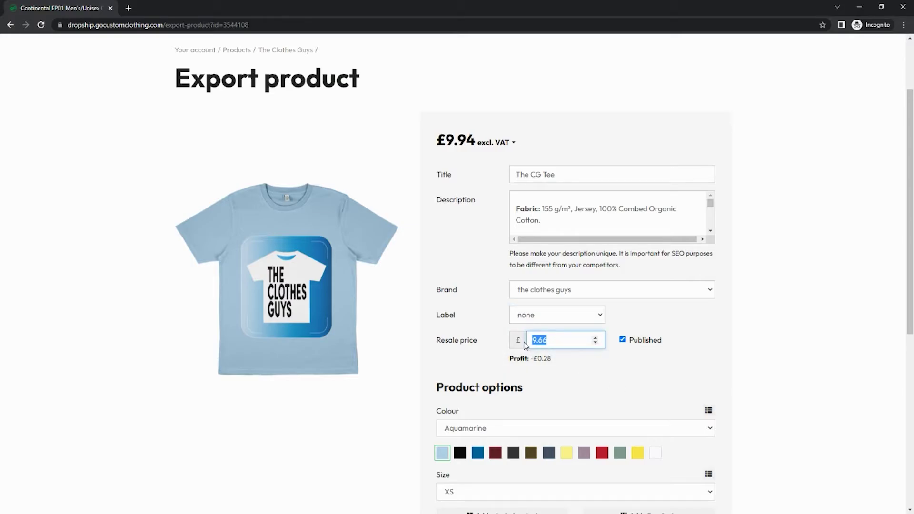
{"action": "type", "text": "25"}
{"action": "left_click", "coordinate": [626, 352]}
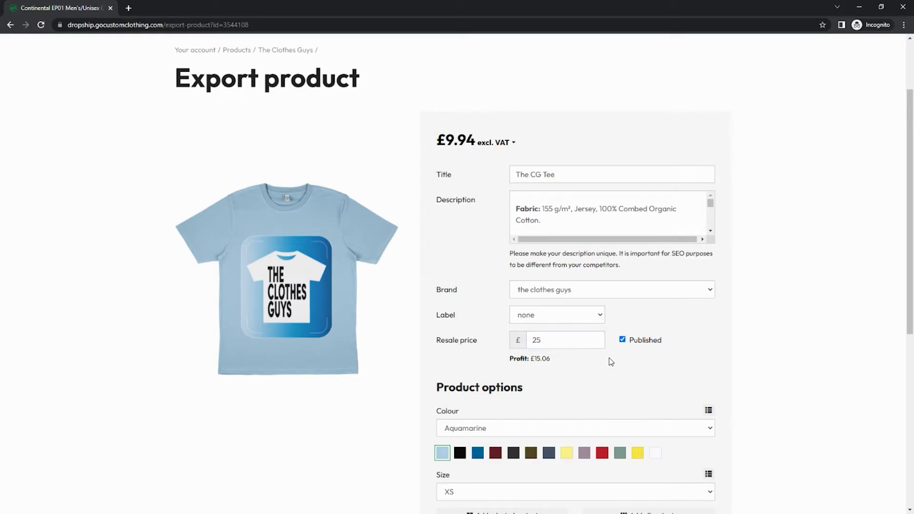
Add the Aquamarine XS variant, then every colour in XS, to the export list.
{"action": "scroll", "coordinate": [609, 358], "scroll_direction": "down", "scroll_amount": 2}
{"action": "scroll", "coordinate": [607, 360], "scroll_direction": "down", "scroll_amount": 2}
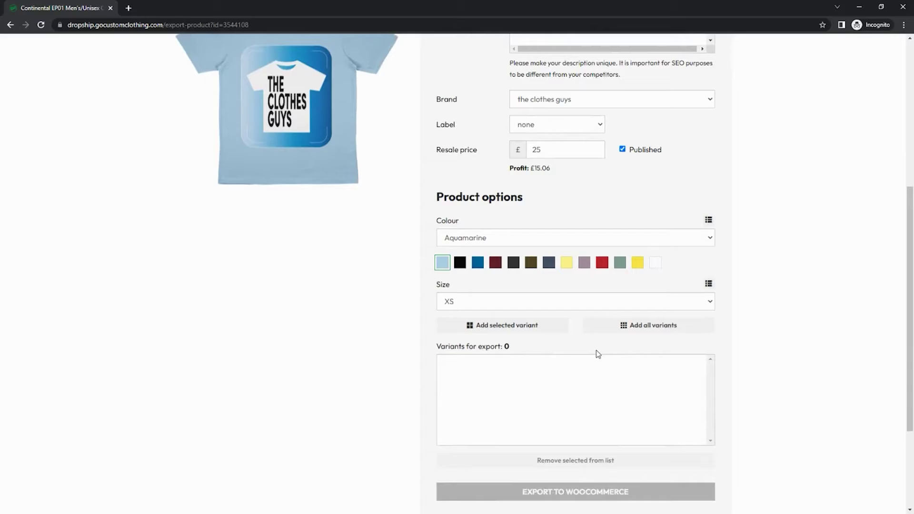
{"action": "scroll", "coordinate": [597, 353], "scroll_direction": "down", "scroll_amount": 1}
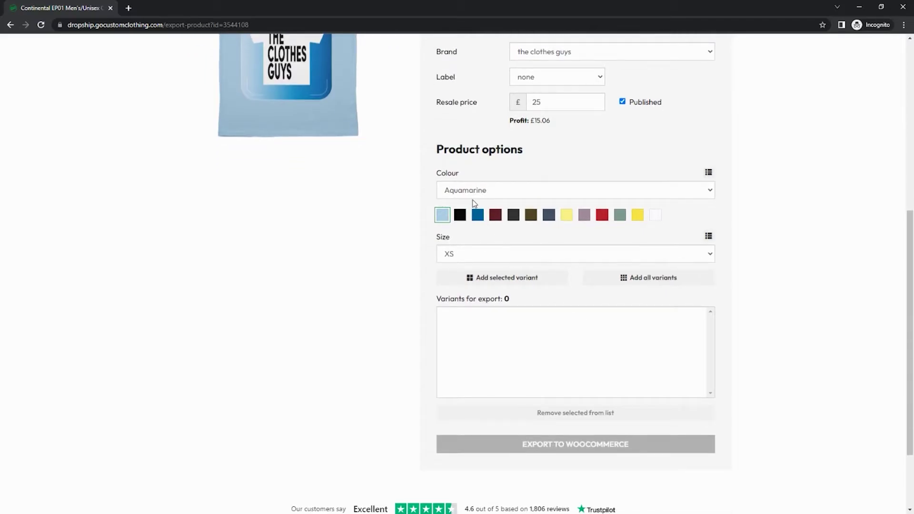
{"action": "left_click", "coordinate": [513, 281]}
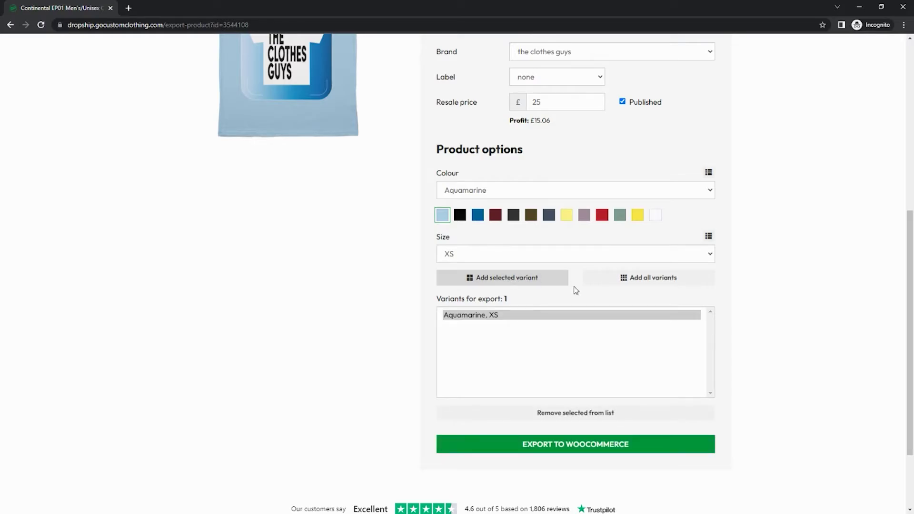
{"action": "left_click", "coordinate": [709, 238]}
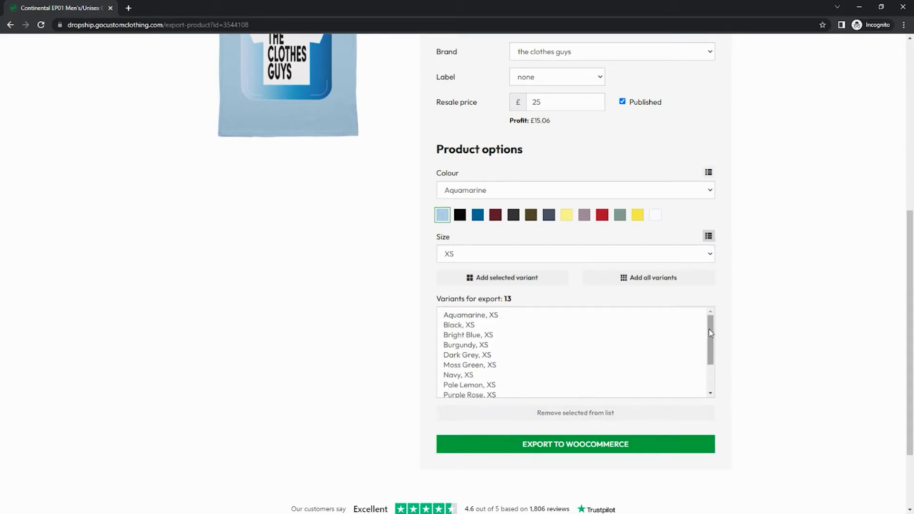
{"action": "mouse_move", "coordinate": [709, 332]}
{"action": "left_mouse_down"}
{"action": "mouse_move", "coordinate": [710, 362]}
{"action": "mouse_move", "coordinate": [710, 333]}
{"action": "left_mouse_up"}
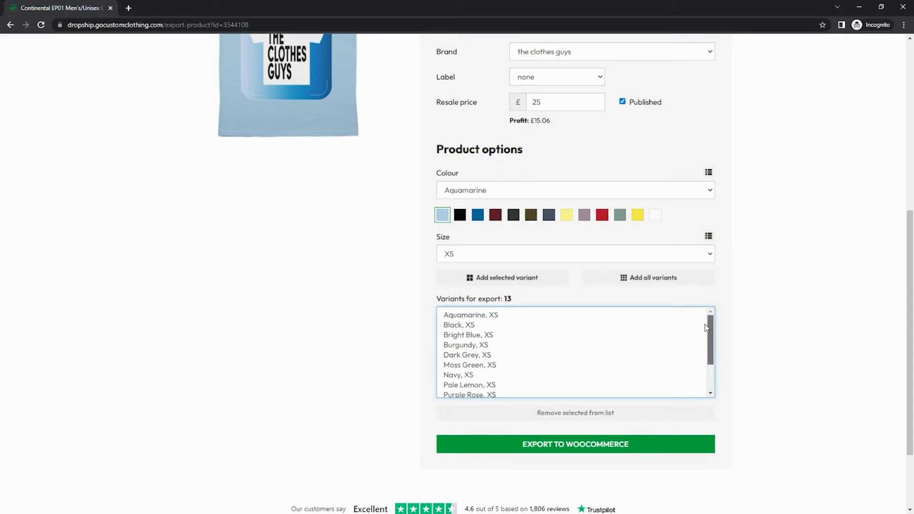
Add every Aquamarine size, then select and remove all queued variants.
{"action": "left_click", "coordinate": [709, 172]}
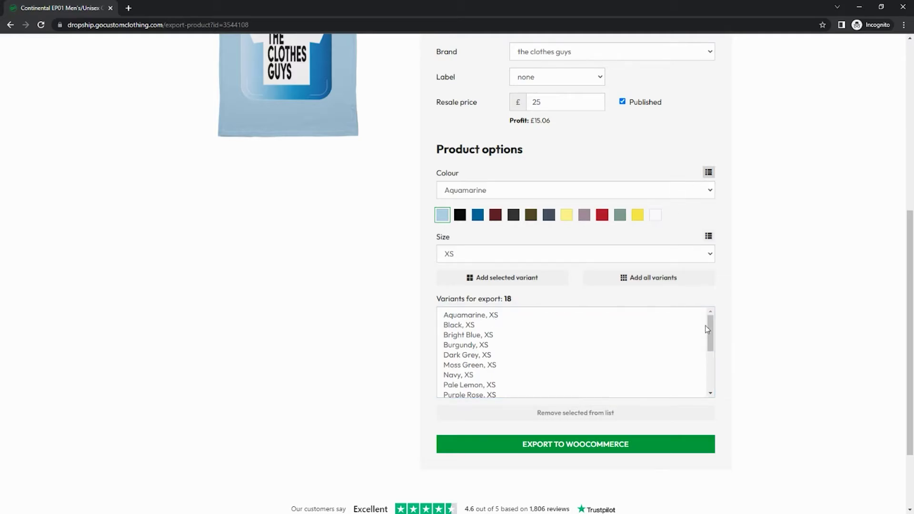
{"action": "left_click_drag", "start_coordinate": [709, 322], "coordinate": [710, 369]}
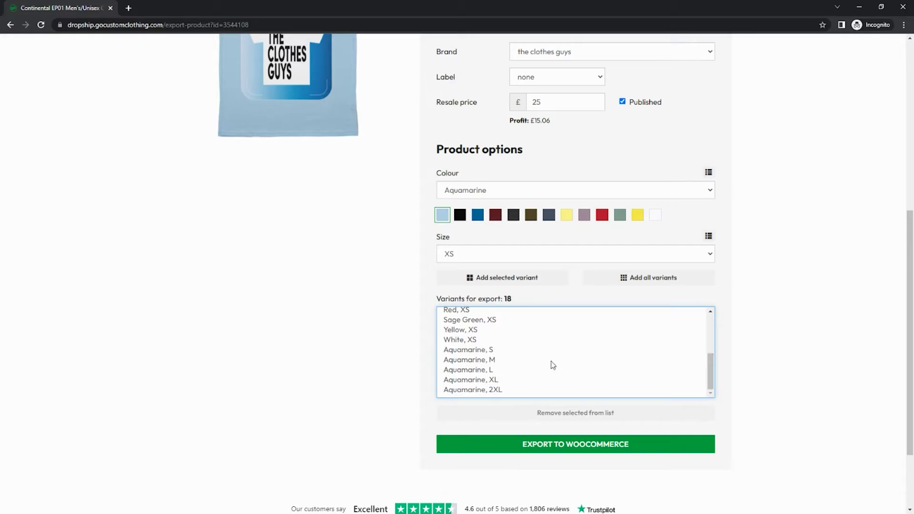
{"action": "left_click", "coordinate": [504, 393]}
{"action": "left_click_drag", "start_coordinate": [709, 373], "coordinate": [709, 335]}
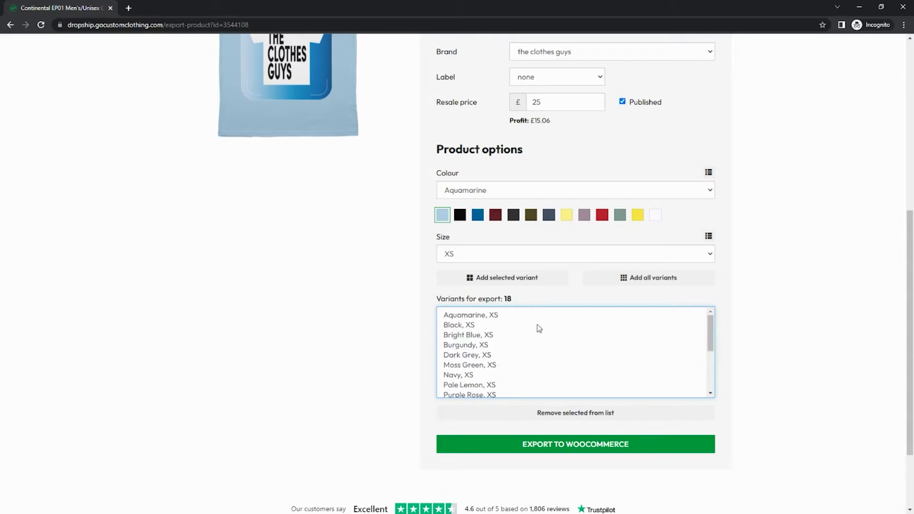
{"action": "left_click", "coordinate": [478, 317], "text": "shift"}
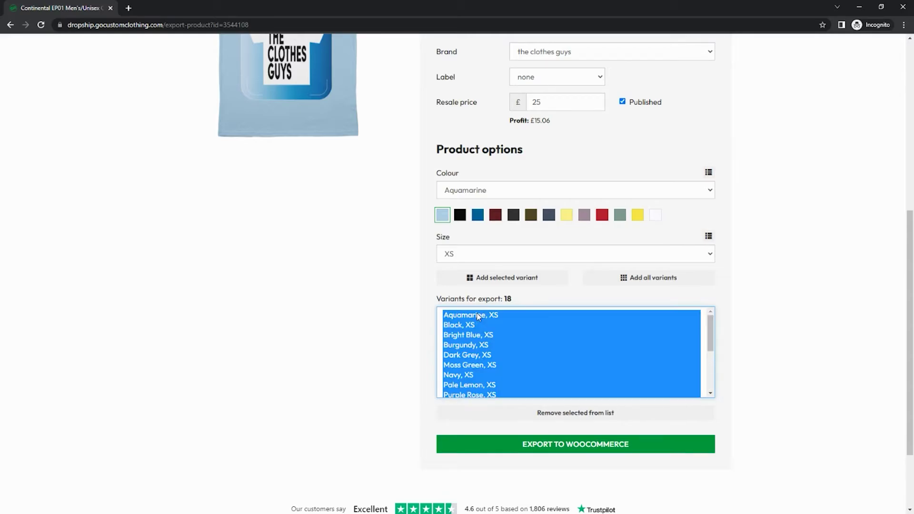
{"action": "left_click", "coordinate": [561, 421]}
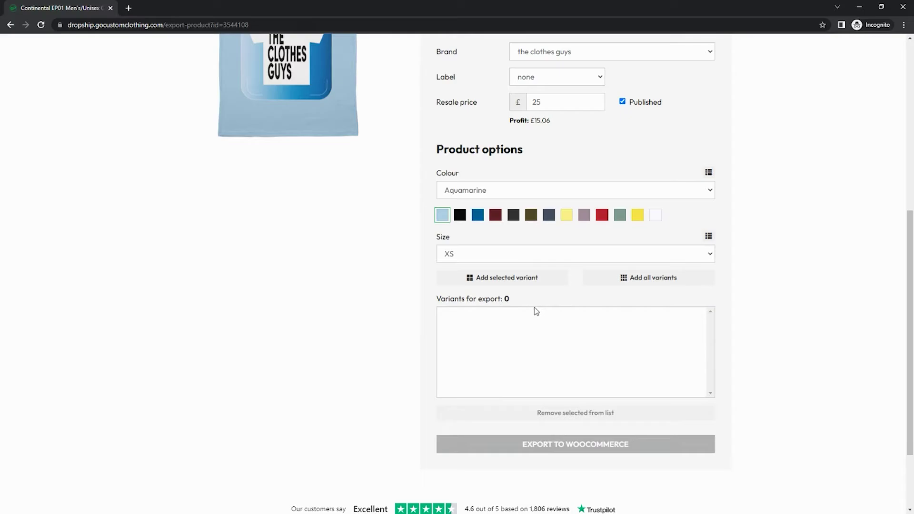
Add all variants, clear the list again, then queue all 13 colours in size XS.
{"action": "left_click", "coordinate": [638, 284]}
{"action": "mouse_move", "coordinate": [710, 321]}
{"action": "left_mouse_down"}
{"action": "mouse_move", "coordinate": [711, 339]}
{"action": "mouse_move", "coordinate": [707, 309]}
{"action": "mouse_move", "coordinate": [709, 388]}
{"action": "left_mouse_up"}
{"action": "left_click", "coordinate": [476, 317]}
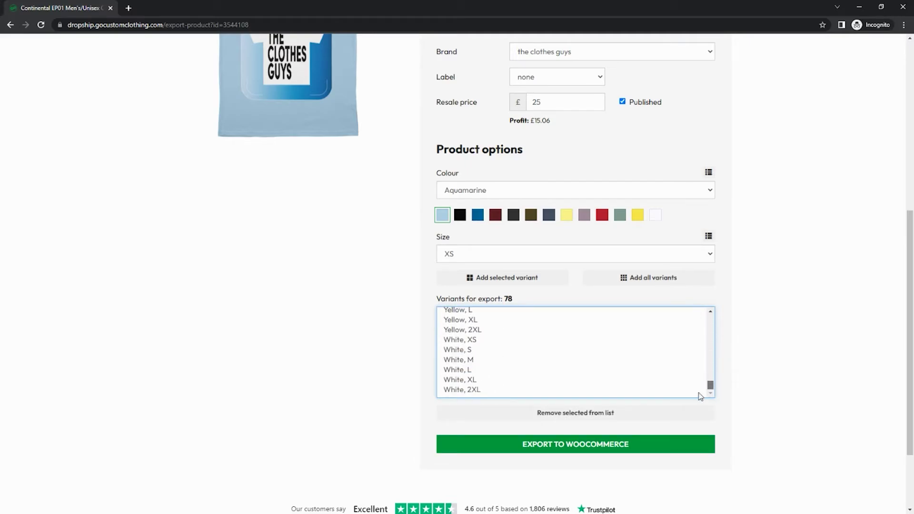
{"action": "left_click", "coordinate": [471, 392], "text": "shift"}
{"action": "left_click", "coordinate": [543, 413]}
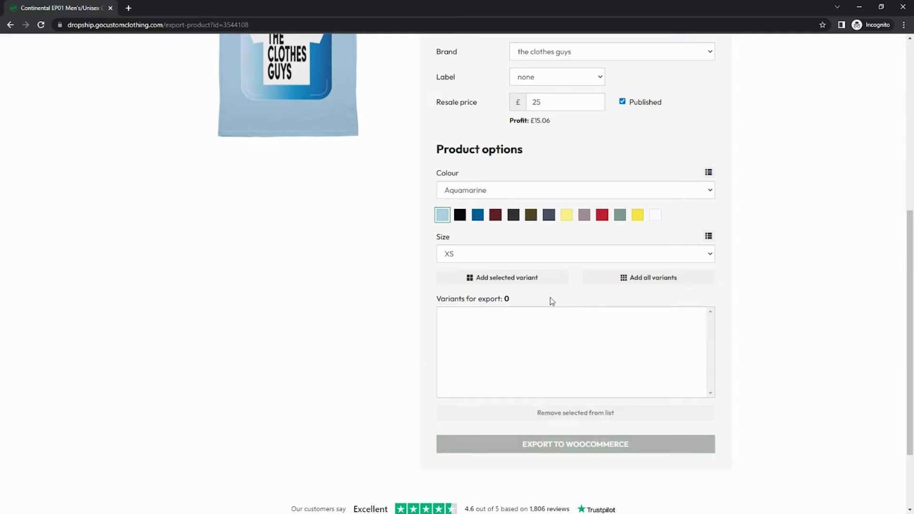
{"action": "left_click", "coordinate": [709, 237]}
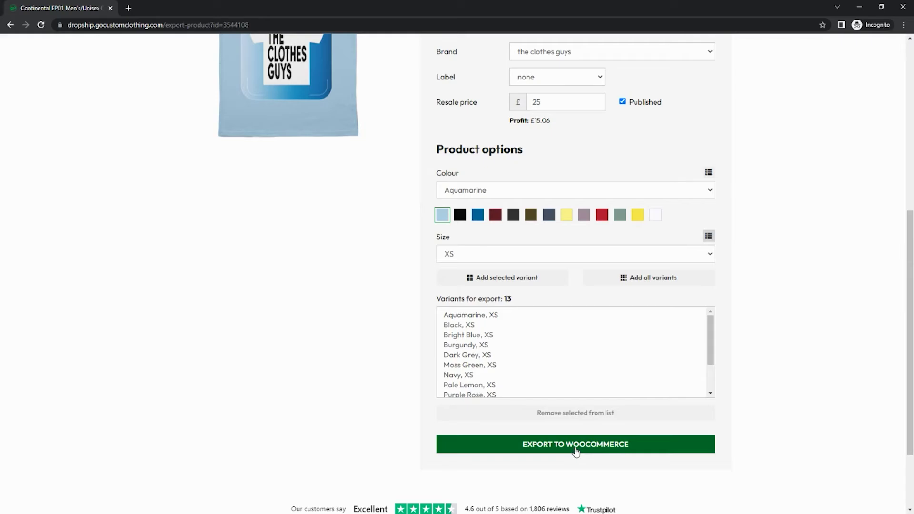
Export the queued variants to WooCommerce and check The CG Tee's colour options.
{"action": "left_click", "coordinate": [576, 451]}
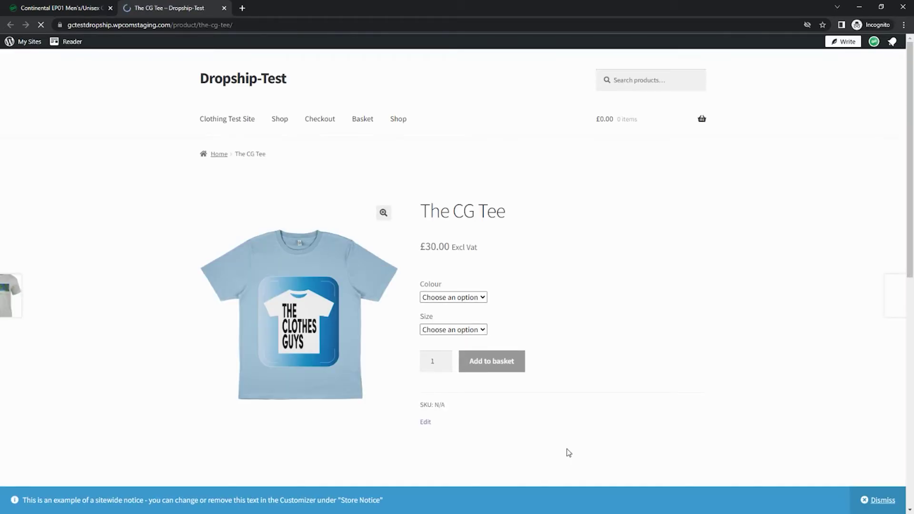
{"action": "left_click", "coordinate": [463, 299]}
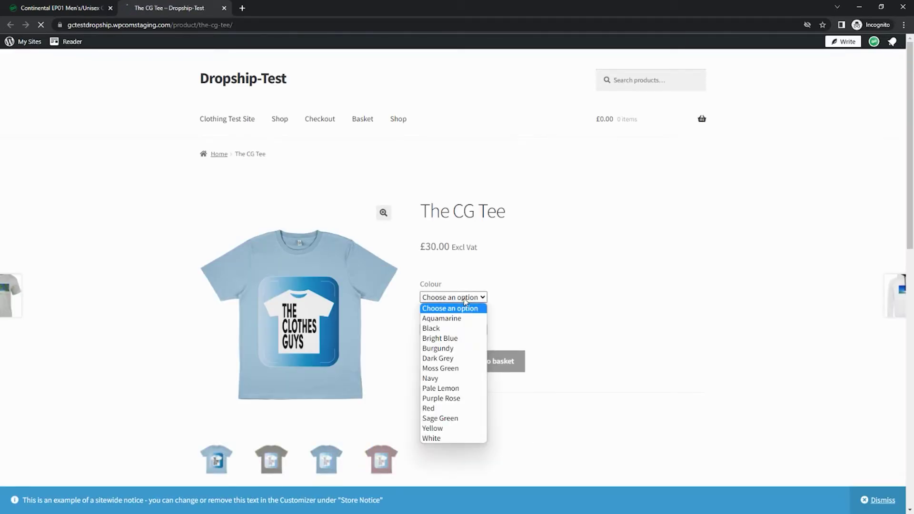
{"action": "left_click", "coordinate": [465, 301]}
{"action": "scroll", "coordinate": [567, 357], "scroll_direction": "down", "scroll_amount": 1}
{"action": "scroll", "coordinate": [537, 349], "scroll_direction": "down", "scroll_amount": 3}
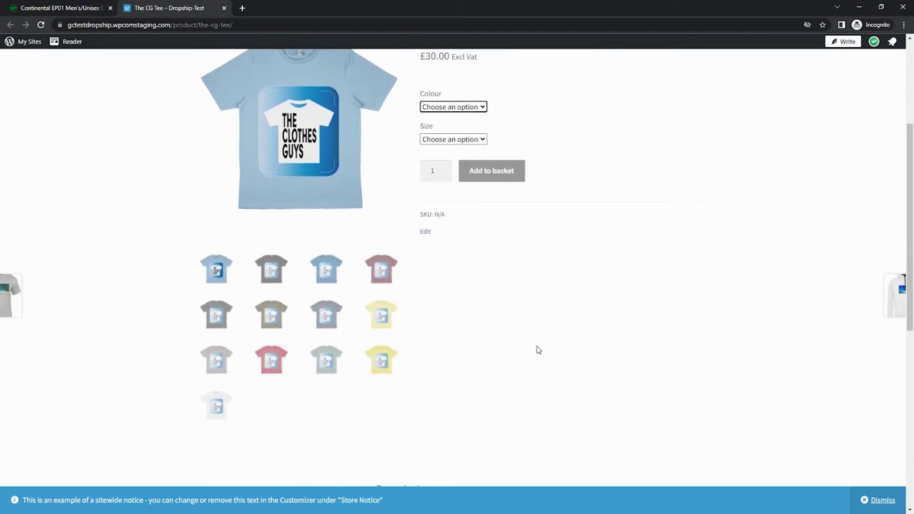
Preview the yellow and olive tees, then choose size XS.
{"action": "left_click", "coordinate": [378, 315]}
{"action": "scroll", "coordinate": [334, 319], "scroll_direction": "up", "scroll_amount": 3}
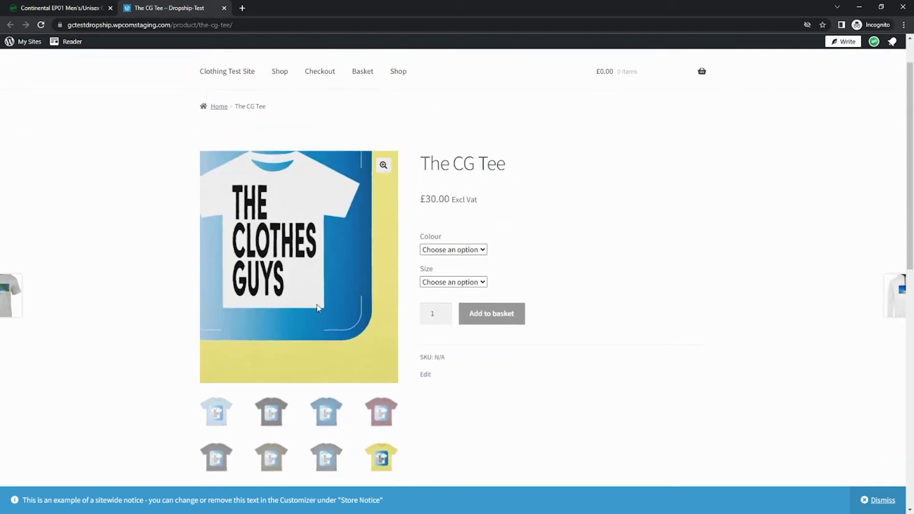
{"action": "scroll", "coordinate": [306, 320], "scroll_direction": "down", "scroll_amount": 2}
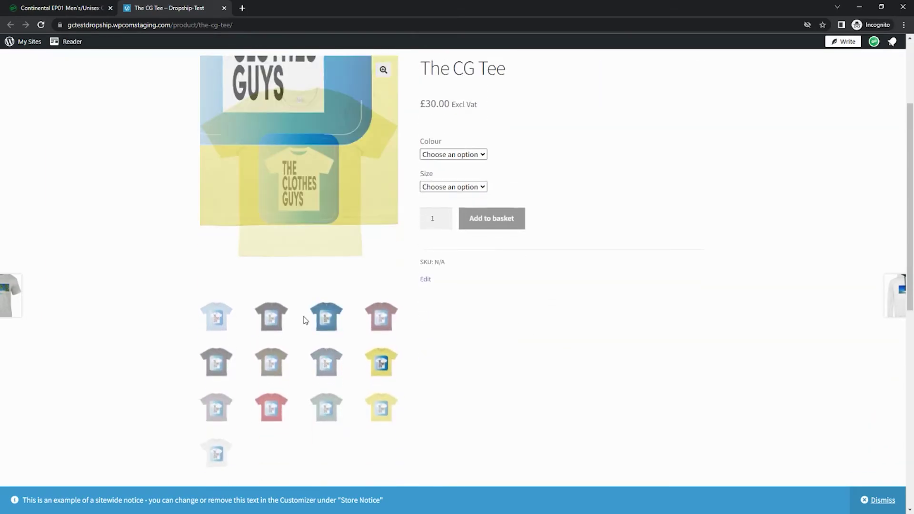
{"action": "left_click", "coordinate": [280, 361]}
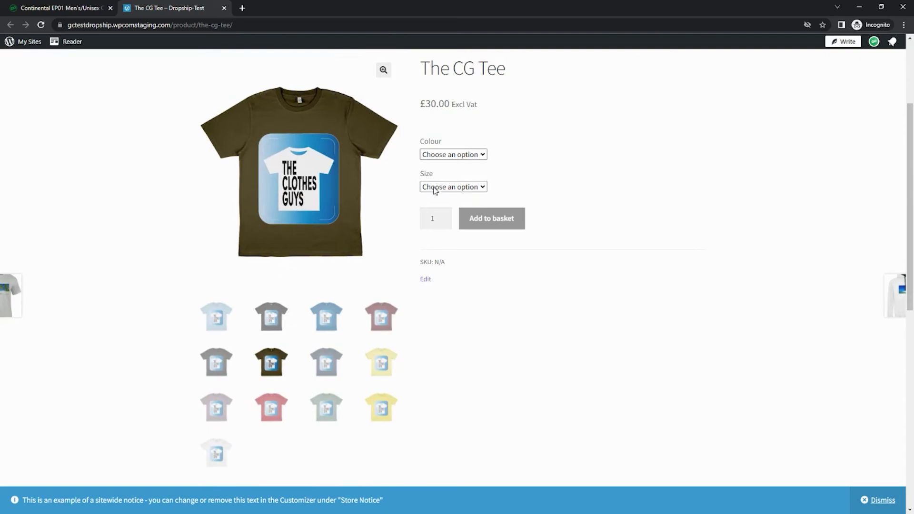
{"action": "left_click", "coordinate": [461, 188]}
{"action": "left_click", "coordinate": [455, 208]}
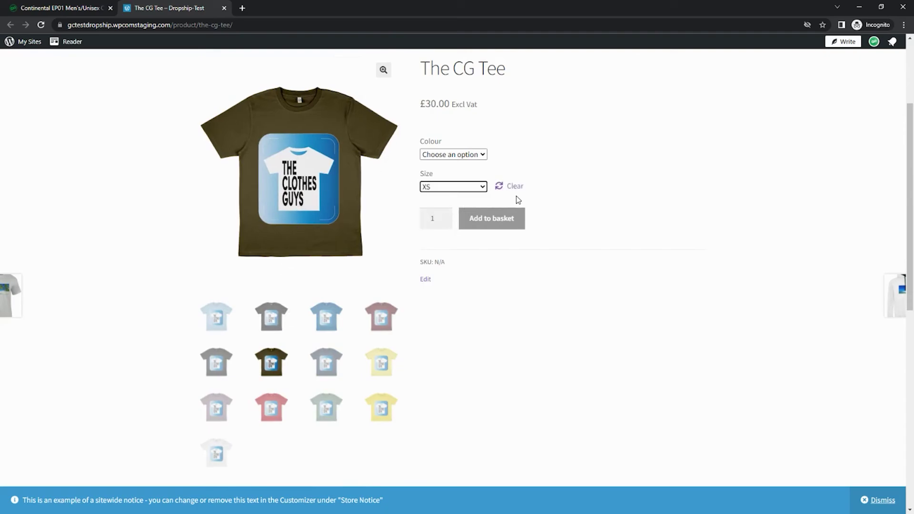